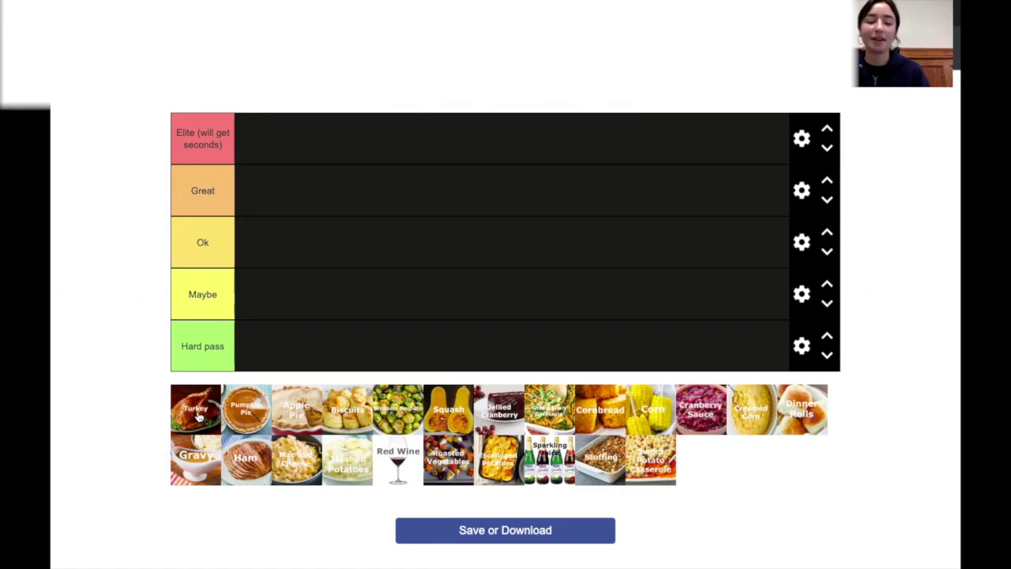
- Rank Turkey and Apple Pie in the Ok tier and Pumpkin Pie in the Elite tier
{"action": "left_click_drag", "start_coordinate": [198, 416], "coordinate": [286, 245]}
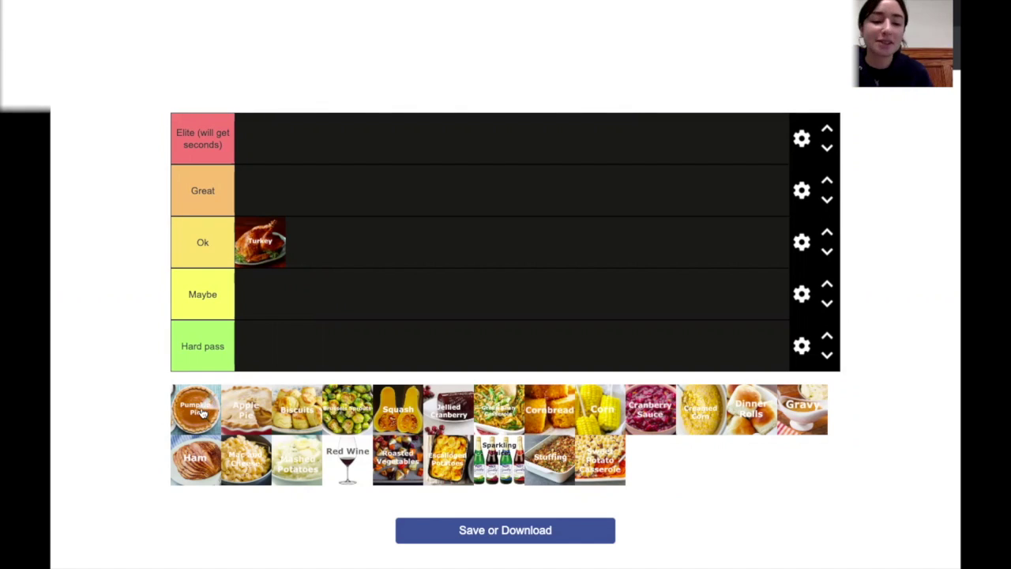
{"action": "left_click_drag", "start_coordinate": [213, 404], "coordinate": [275, 140]}
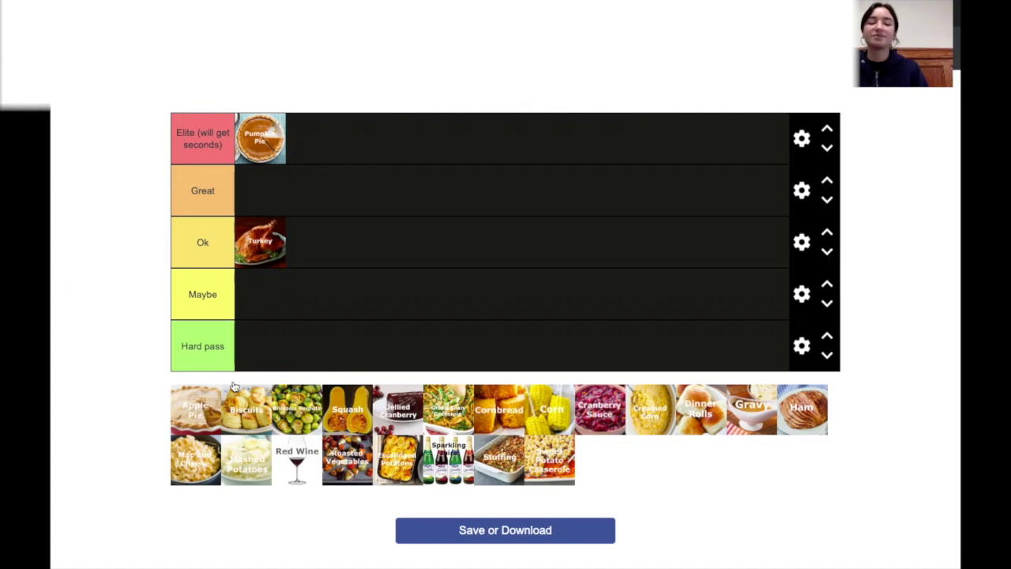
{"action": "left_click_drag", "start_coordinate": [208, 407], "coordinate": [340, 249]}
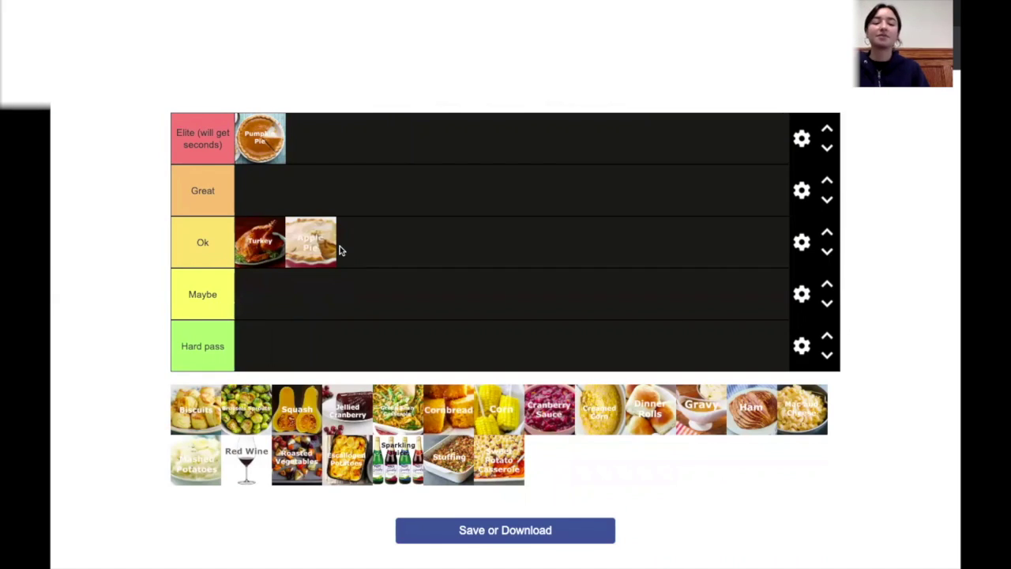
- Place Biscuits in the Elite tier, Brussels Sprouts in Great, and Squash in Ok
{"action": "left_click_drag", "start_coordinate": [183, 421], "coordinate": [380, 128]}
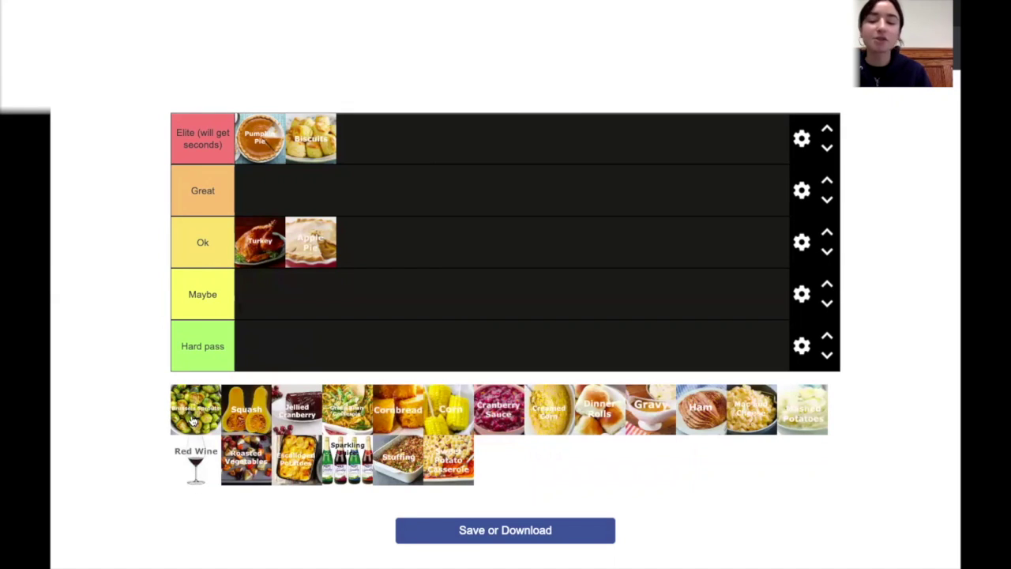
{"action": "left_click_drag", "start_coordinate": [193, 422], "coordinate": [382, 207]}
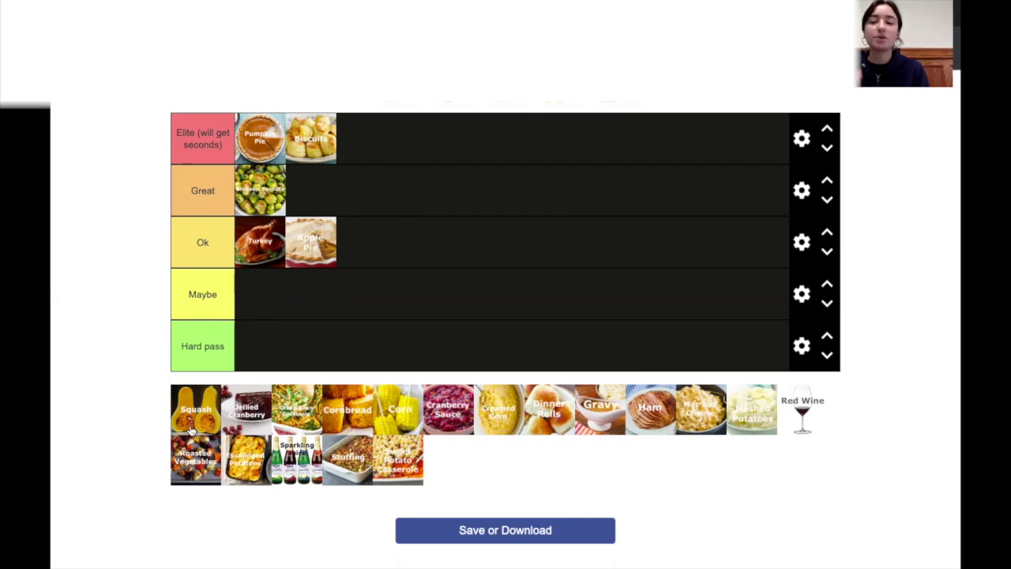
{"action": "left_click_drag", "start_coordinate": [190, 429], "coordinate": [405, 263]}
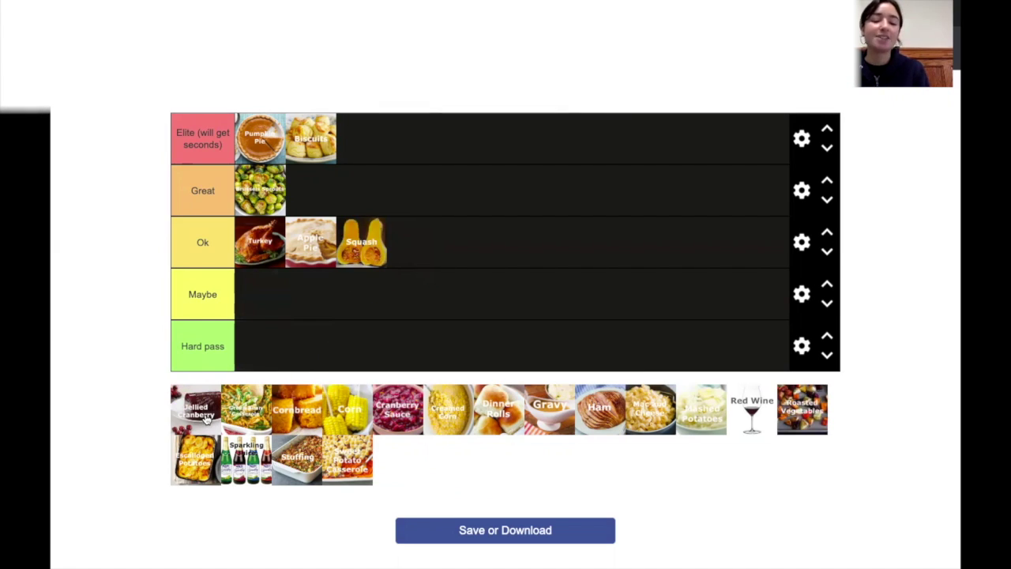
- Add Jellied Cranberry and Cornbread to Elite and Green Bean Casserole to Hard pass, and move Biscuits down to Great
{"action": "left_click_drag", "start_coordinate": [219, 433], "coordinate": [408, 143]}
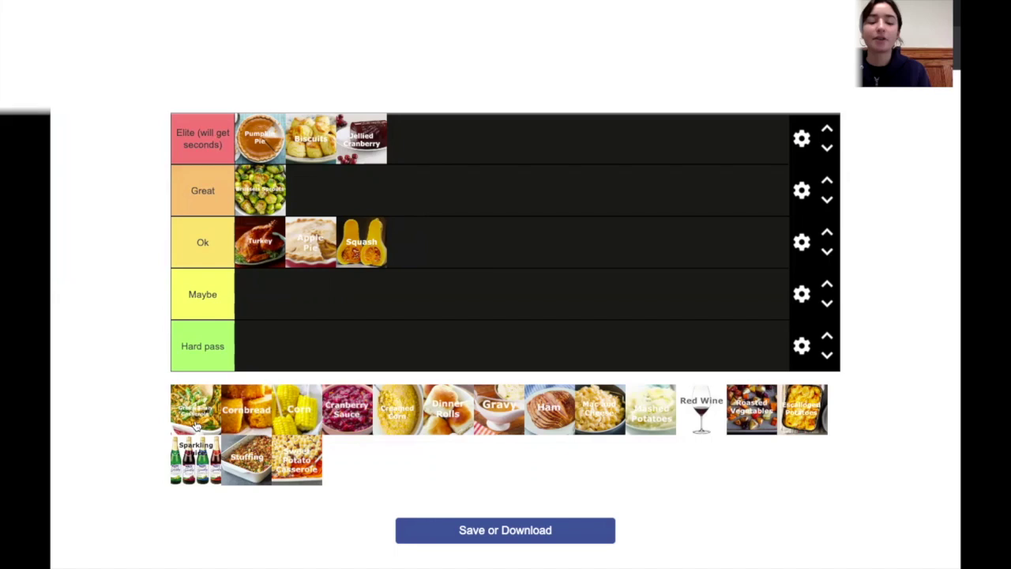
{"action": "left_click_drag", "start_coordinate": [196, 420], "coordinate": [287, 357]}
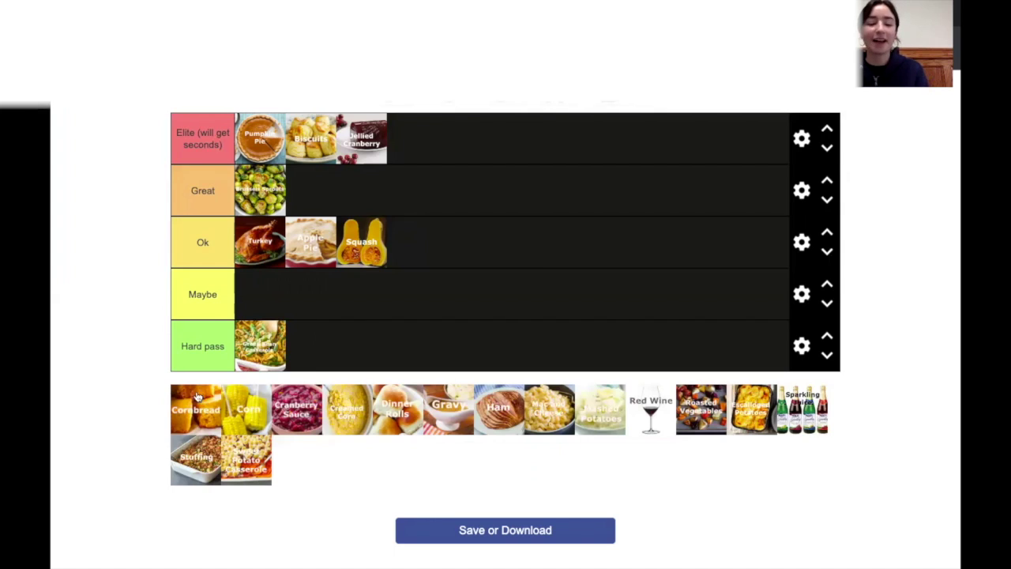
{"action": "left_click_drag", "start_coordinate": [195, 422], "coordinate": [444, 138]}
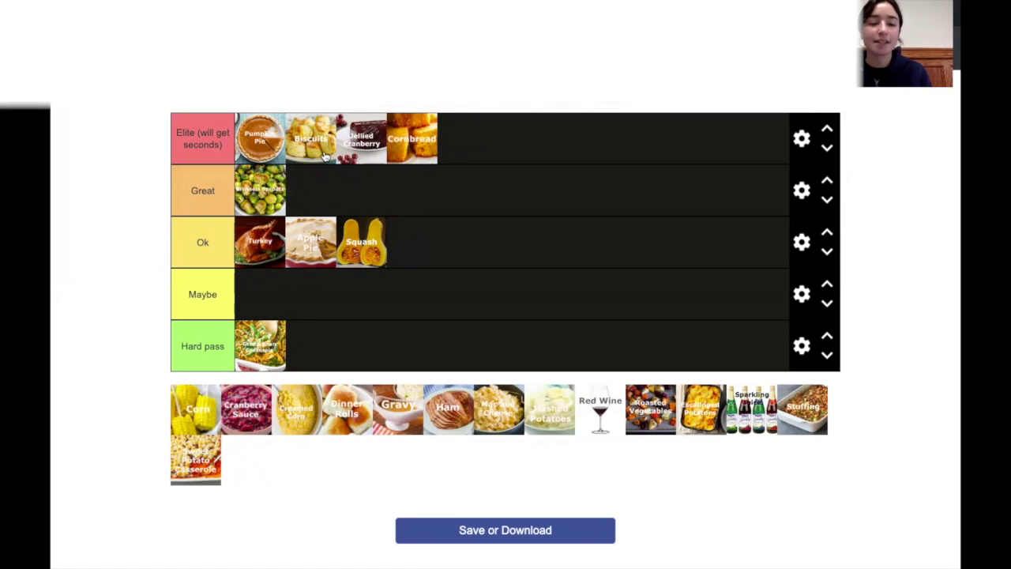
{"action": "left_click_drag", "start_coordinate": [324, 156], "coordinate": [444, 200]}
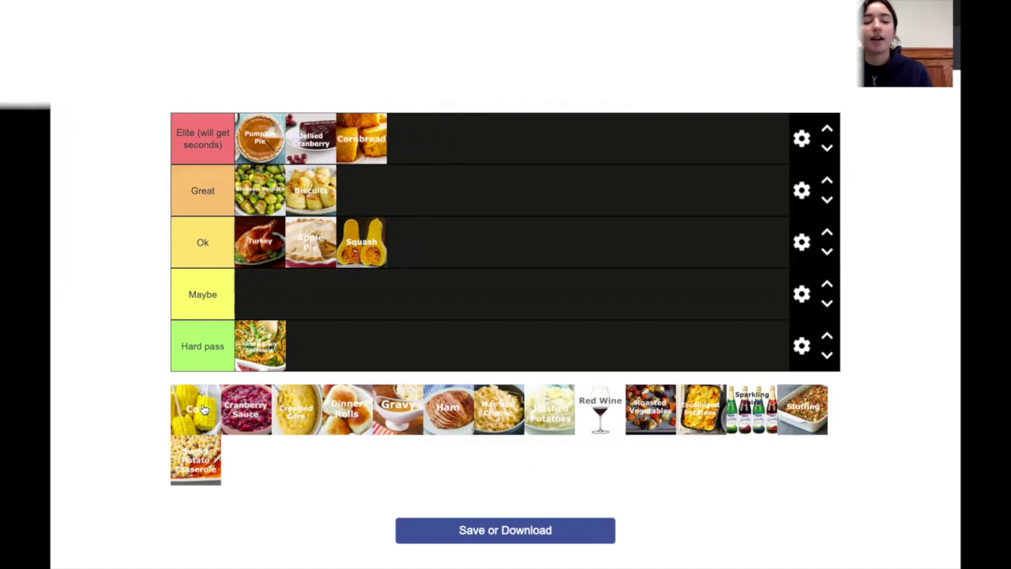
- Rank Corn in the Maybe tier, and Cranberry Sauce and Creamed Corn in the Great tier
{"action": "left_click_drag", "start_coordinate": [203, 409], "coordinate": [416, 294]}
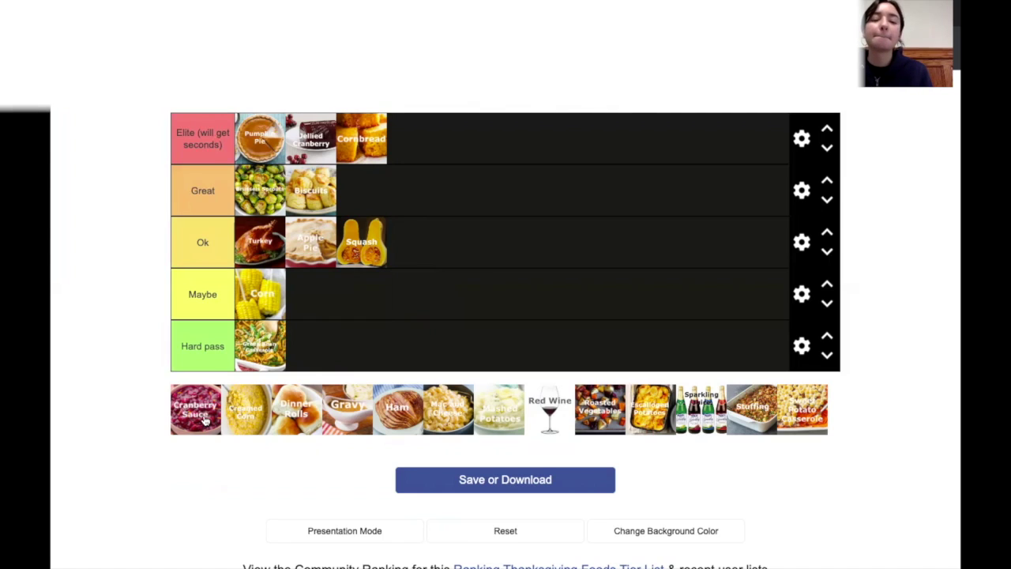
{"action": "left_click_drag", "start_coordinate": [202, 422], "coordinate": [388, 208]}
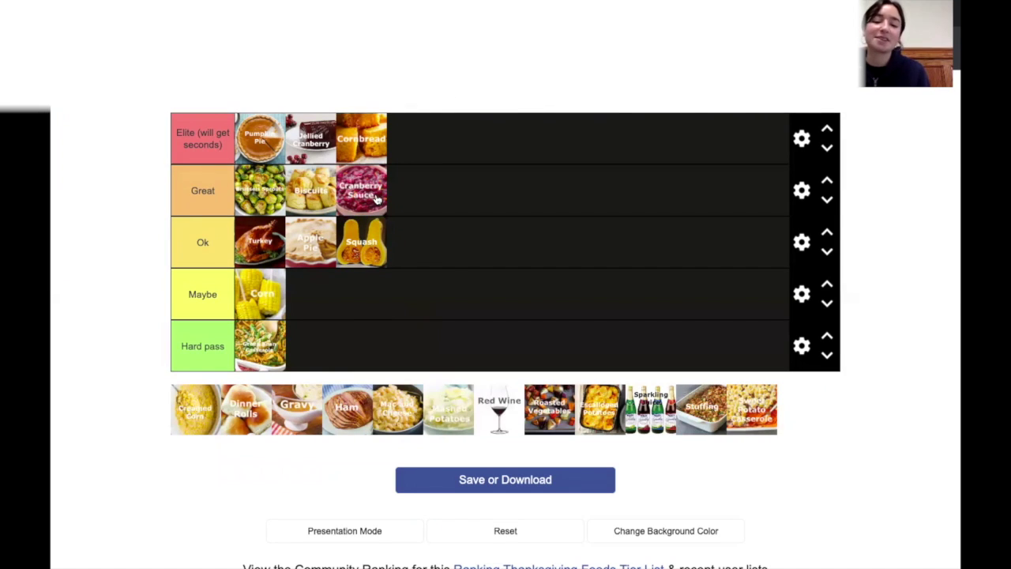
{"action": "mouse_move", "coordinate": [378, 200]}
{"action": "left_mouse_down"}
{"action": "mouse_move", "coordinate": [434, 242]}
{"action": "mouse_move", "coordinate": [347, 194]}
{"action": "mouse_move", "coordinate": [371, 202]}
{"action": "left_mouse_up"}
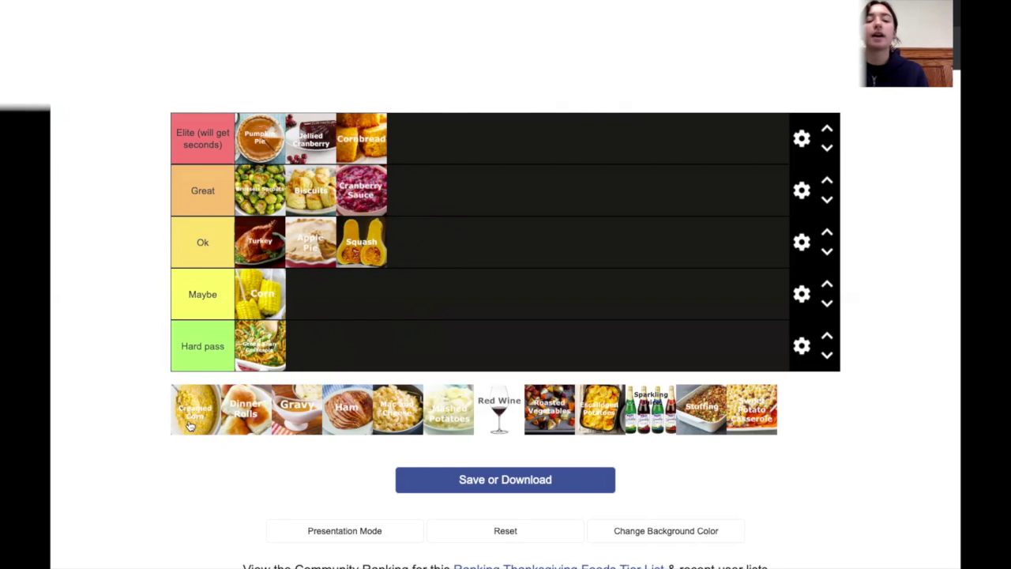
{"action": "left_click_drag", "start_coordinate": [189, 425], "coordinate": [511, 177]}
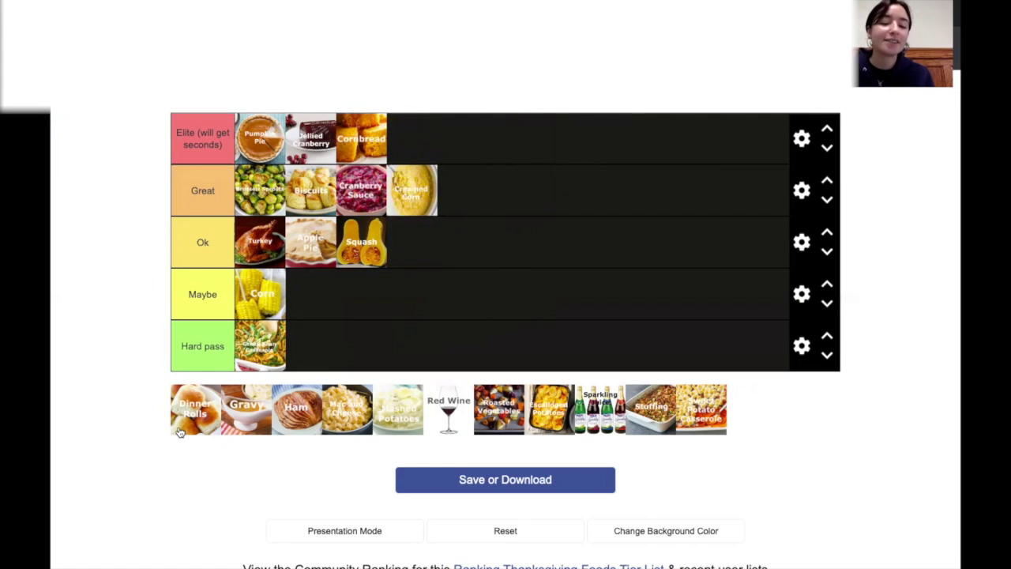
- Place Dinner Rolls in the Great tier, and move them up to the Elite tier
{"action": "left_click_drag", "start_coordinate": [175, 401], "coordinate": [530, 180]}
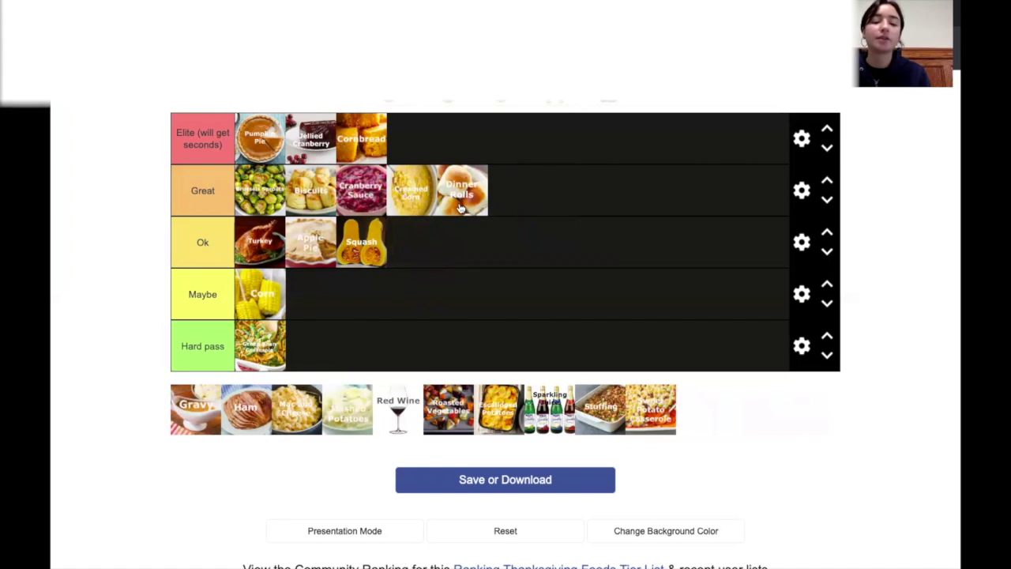
{"action": "left_click_drag", "start_coordinate": [461, 207], "coordinate": [494, 213]}
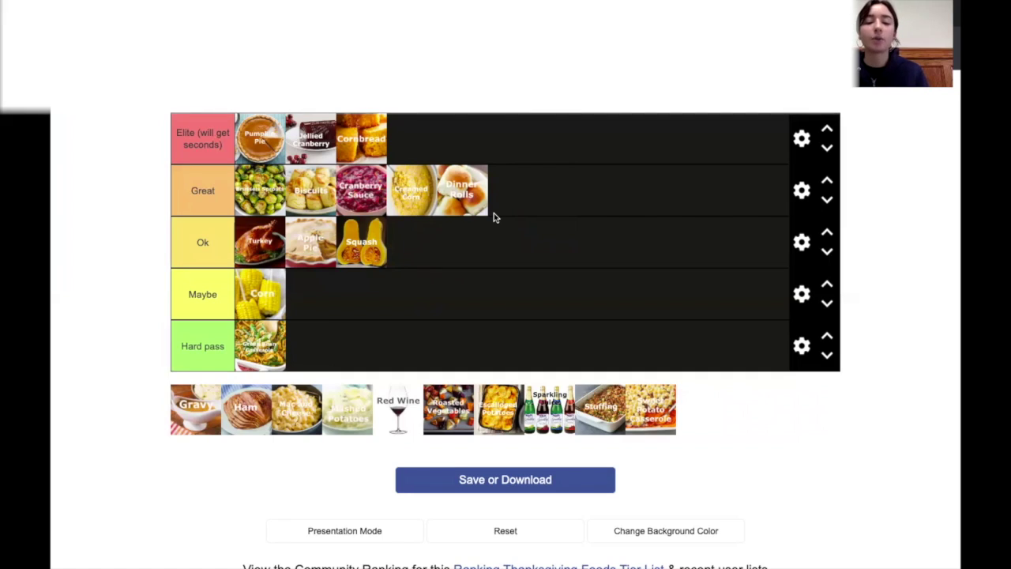
{"action": "left_click_drag", "start_coordinate": [474, 202], "coordinate": [453, 153]}
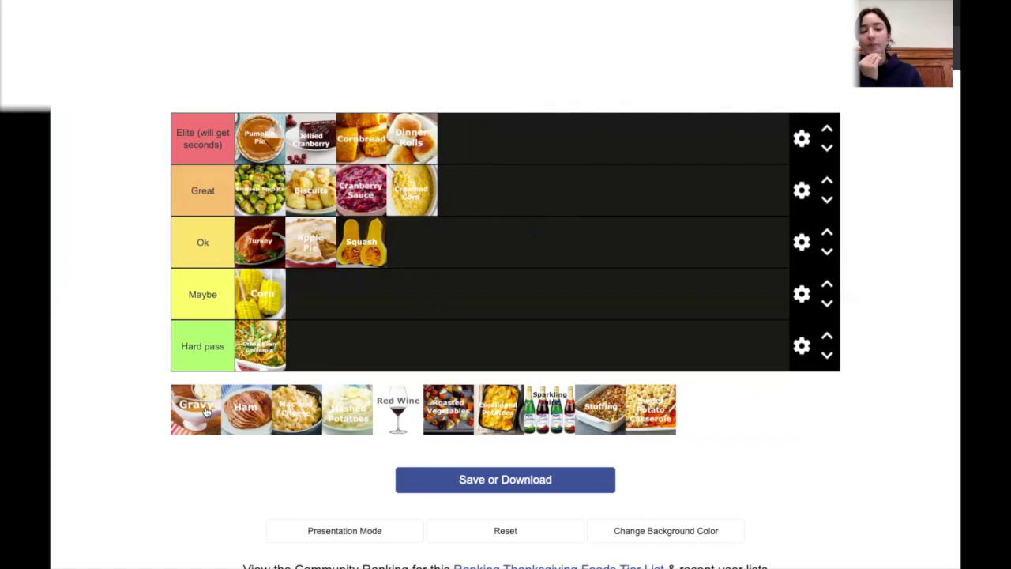
- Add Gravy and Ham to the Great tier, and Mac and Cheese and Mashed Potatoes to the Elite tier
{"action": "left_click_drag", "start_coordinate": [204, 409], "coordinate": [479, 195]}
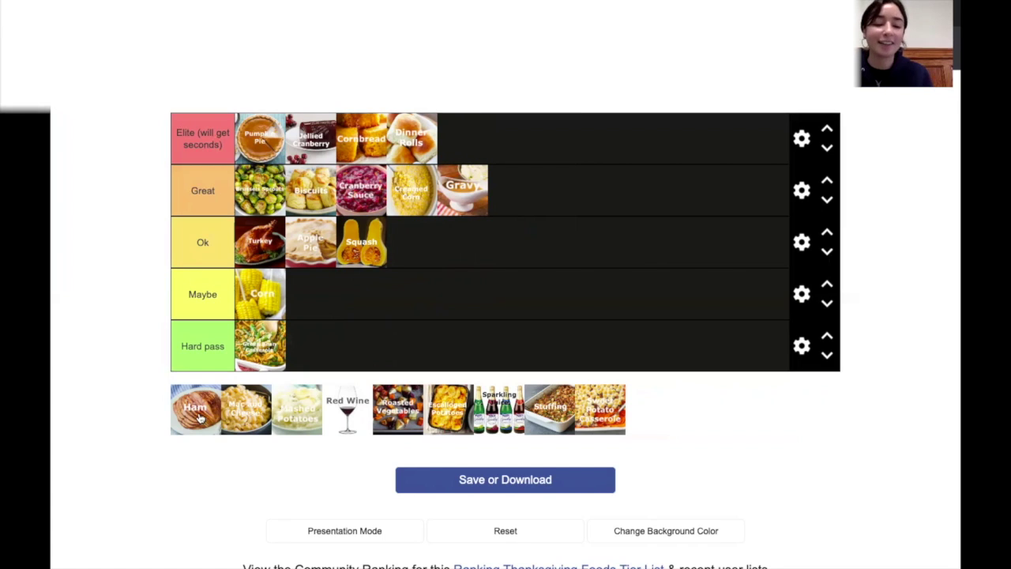
{"action": "left_click_drag", "start_coordinate": [199, 419], "coordinate": [576, 185]}
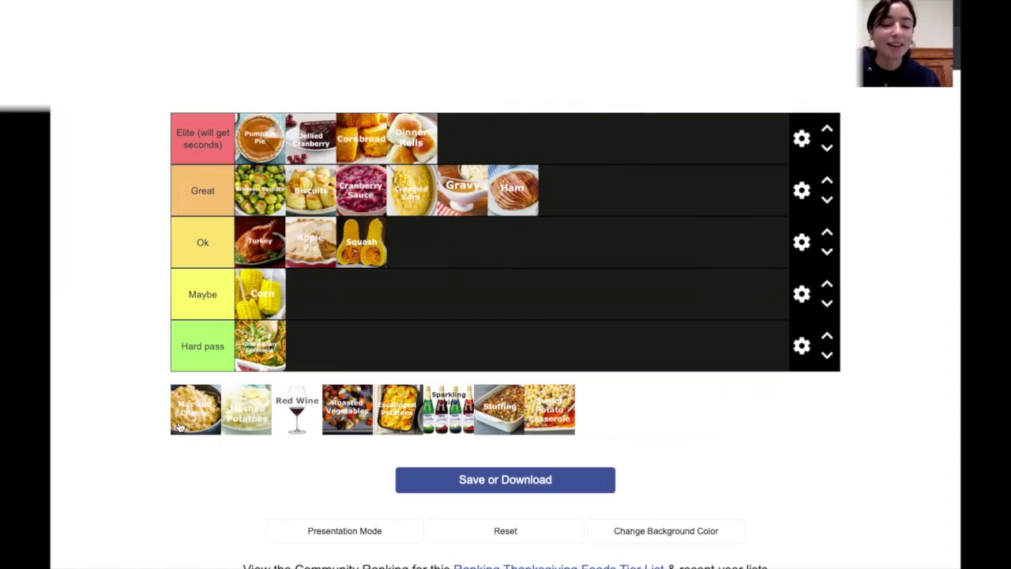
{"action": "left_click_drag", "start_coordinate": [179, 426], "coordinate": [484, 152]}
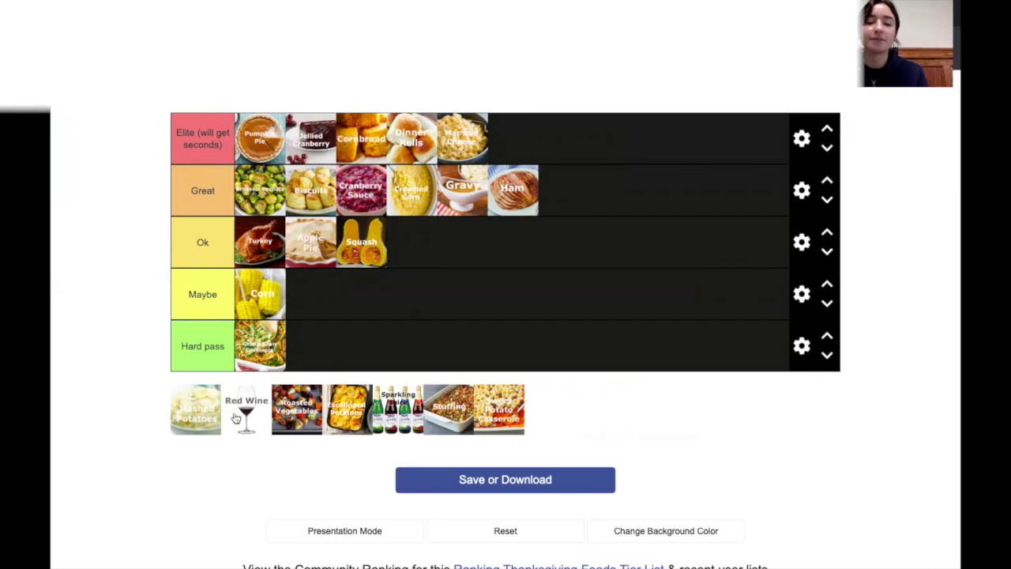
{"action": "left_click_drag", "start_coordinate": [200, 428], "coordinate": [577, 162]}
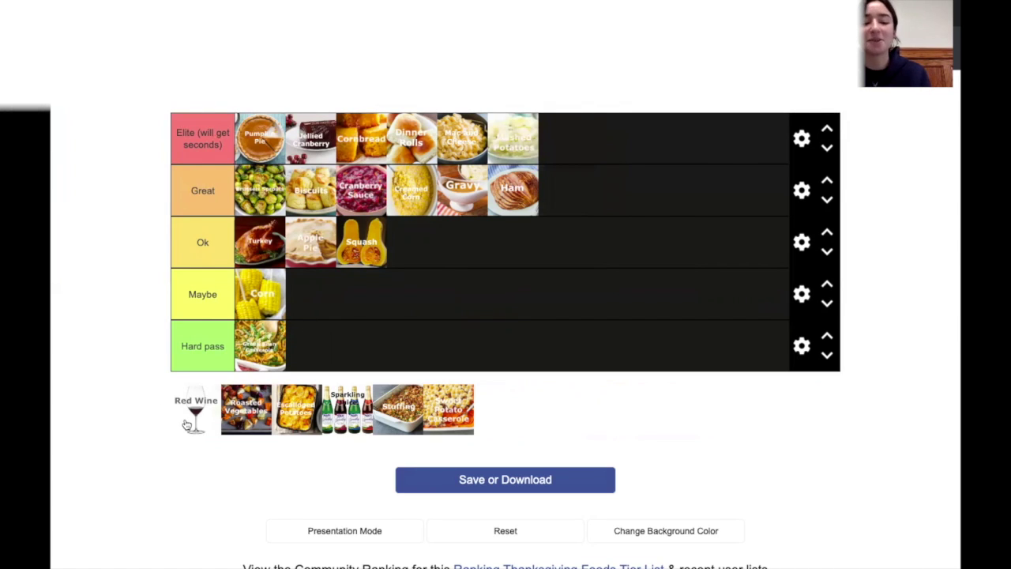
- Place Red Wine in the Hard pass tier, Roasted Vegetables in Great, and Escalloped Potatoes in Maybe
{"action": "left_click_drag", "start_coordinate": [186, 425], "coordinate": [331, 362]}
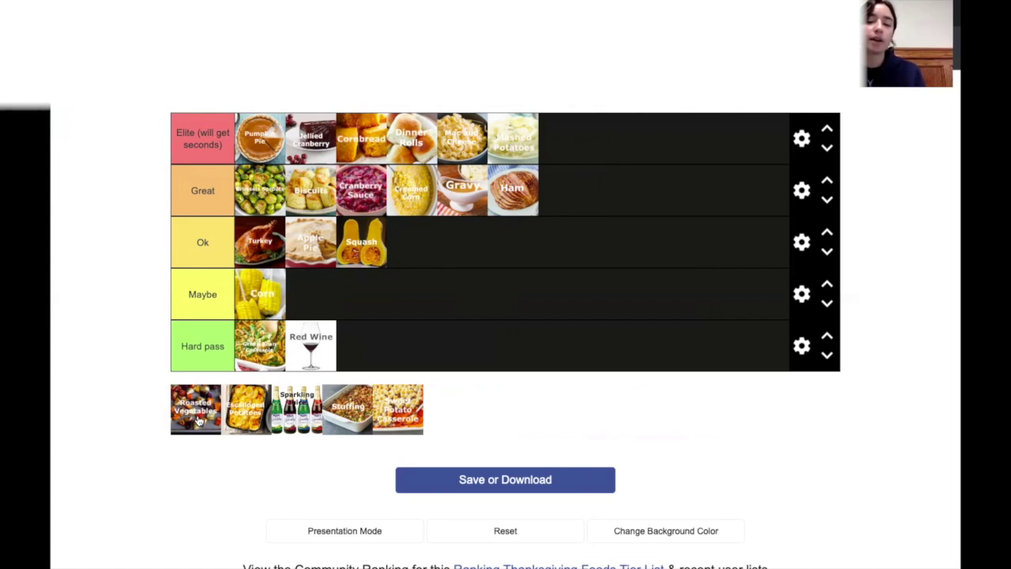
{"action": "left_click_drag", "start_coordinate": [198, 421], "coordinate": [651, 192]}
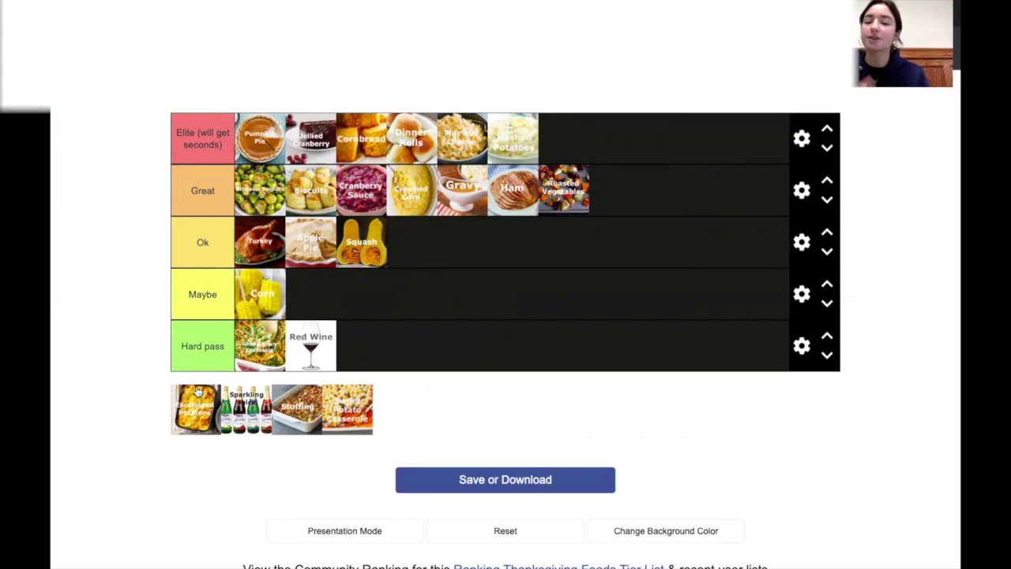
{"action": "left_click", "coordinate": [226, 346]}
{"action": "left_click_drag", "start_coordinate": [190, 407], "coordinate": [384, 298]}
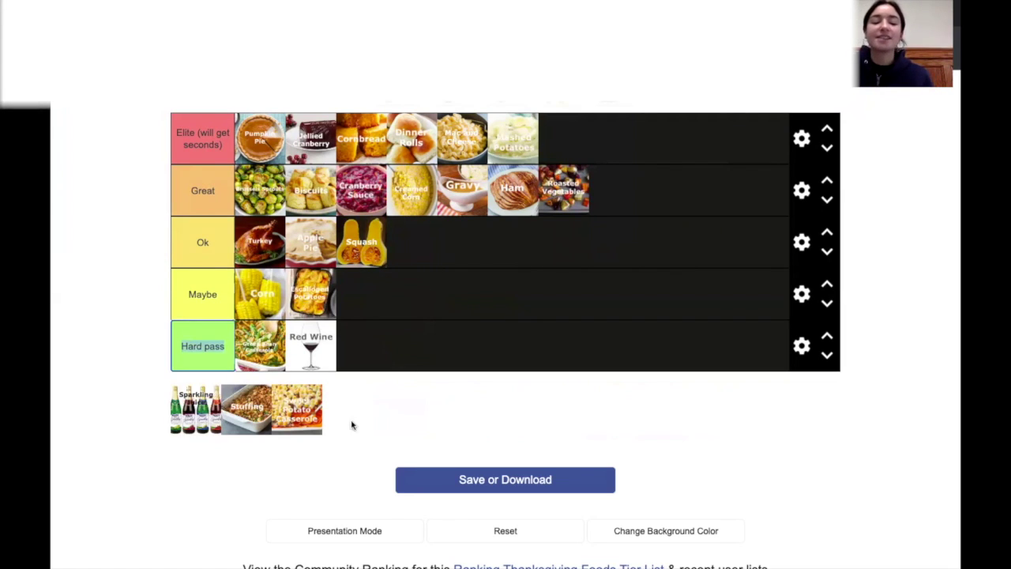
{"action": "left_click", "coordinate": [359, 443]}
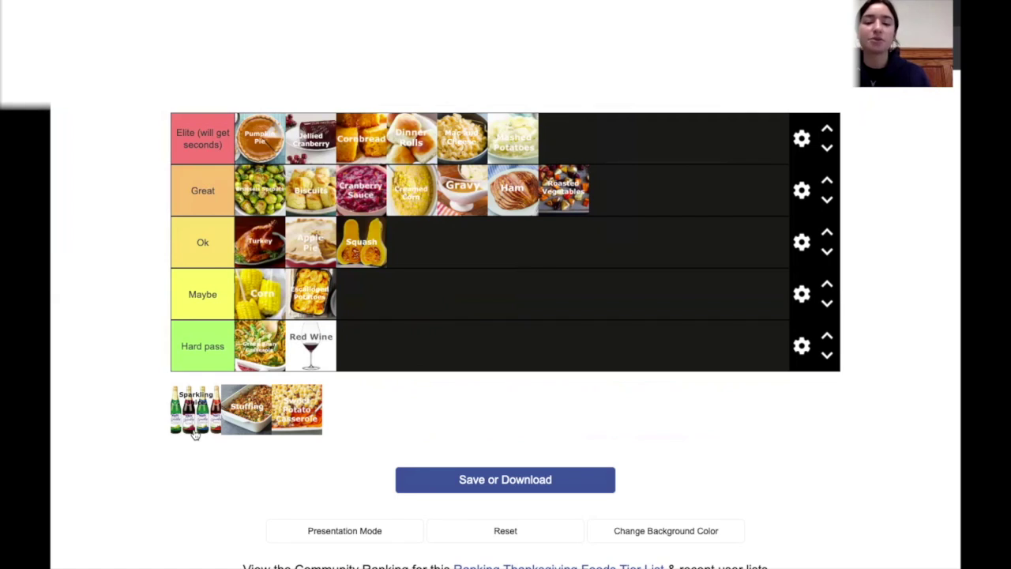
- Rank the remaining items: the sparkling drink bottles in Elite, Stuffing in Great, and Sweet Potato Casserole in Maybe
{"action": "left_click_drag", "start_coordinate": [194, 433], "coordinate": [588, 146]}
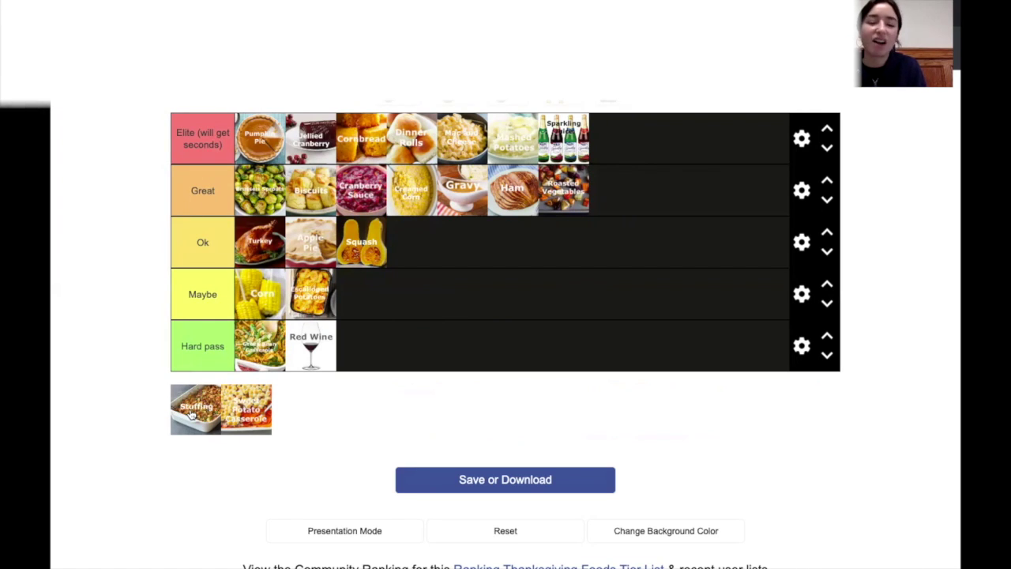
{"action": "left_click_drag", "start_coordinate": [190, 414], "coordinate": [614, 193]}
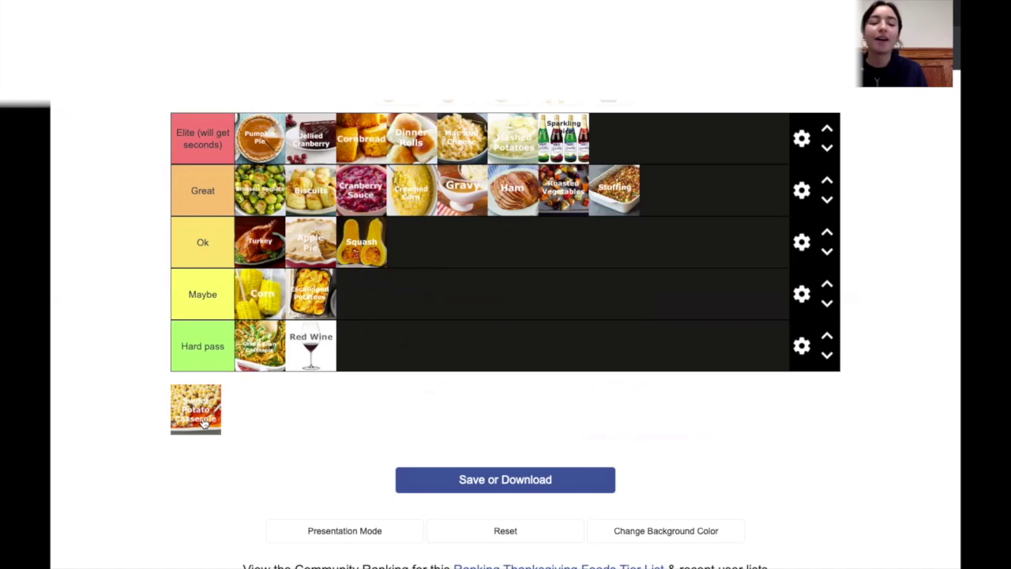
{"action": "left_click_drag", "start_coordinate": [203, 423], "coordinate": [565, 306]}
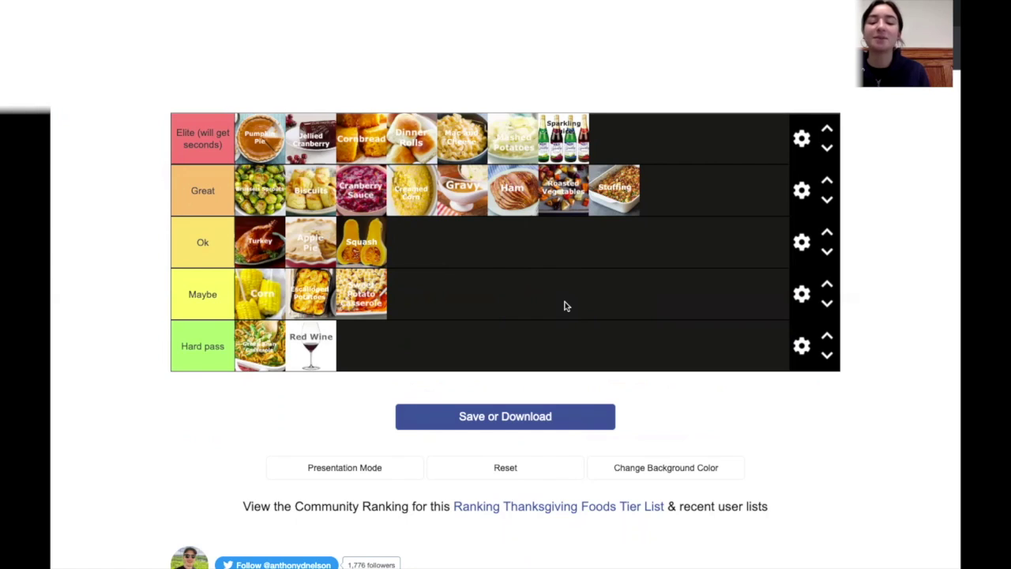
{"action": "scroll", "coordinate": [124, 264], "scroll_direction": "up", "scroll_amount": 1}
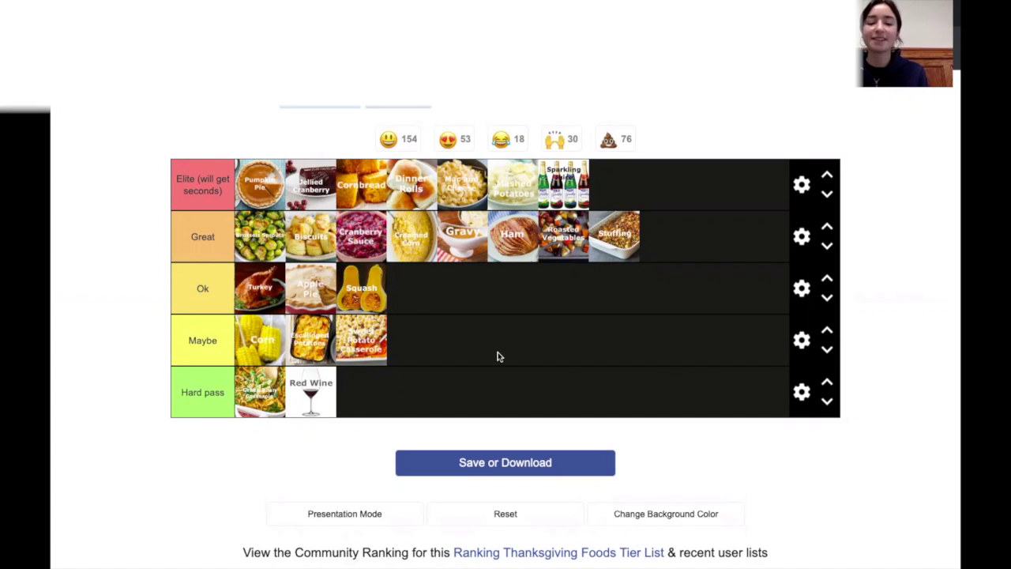
{"action": "scroll", "coordinate": [498, 354], "scroll_direction": "up", "scroll_amount": 1}
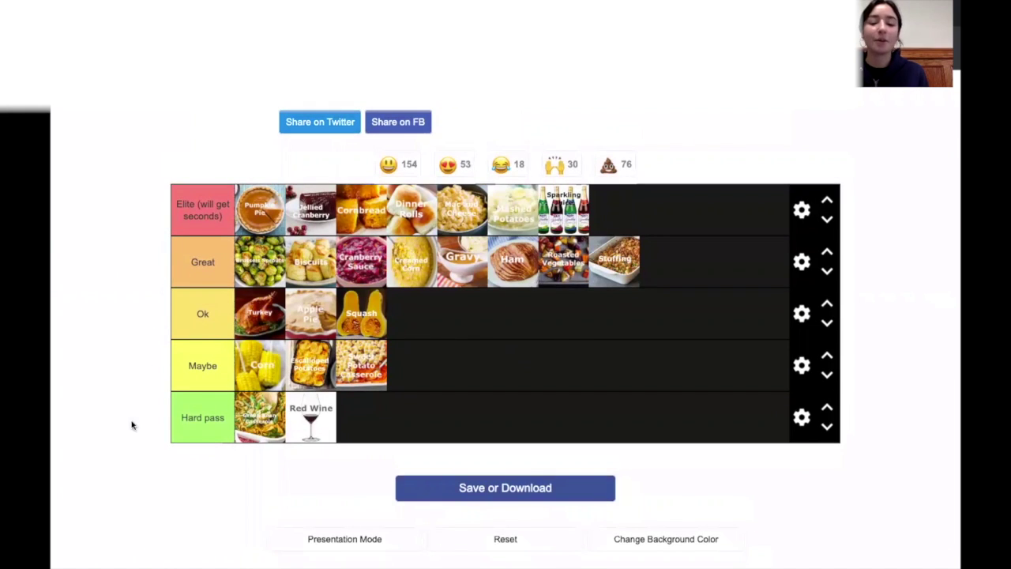